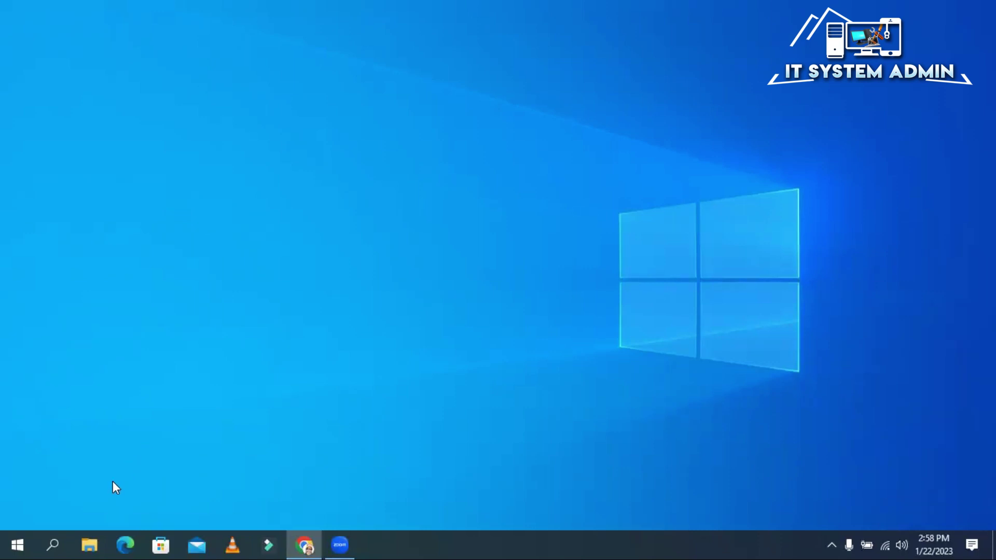
Open File Explorer maximized on This PC, browse USB Device (F:), then return to This PC.
click(90, 544)
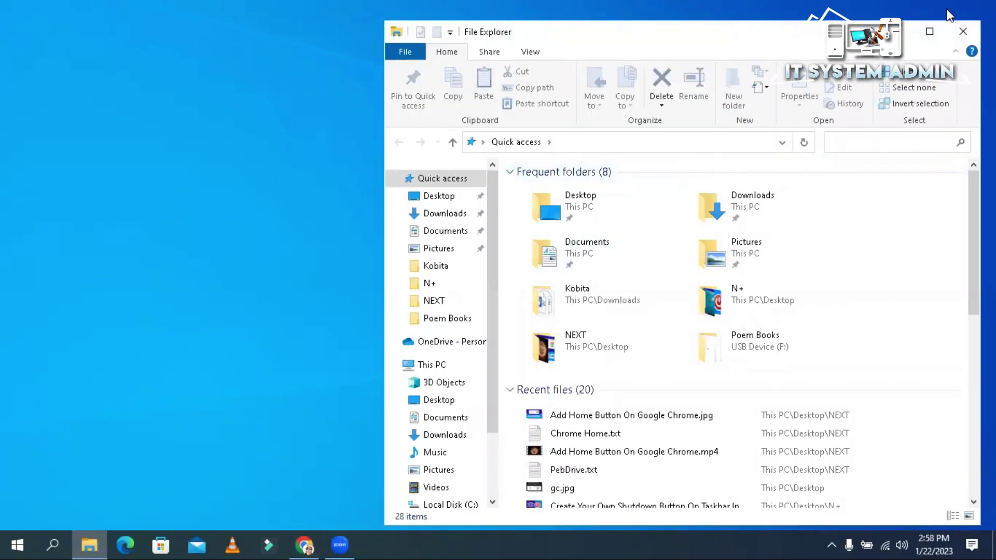
click(930, 33)
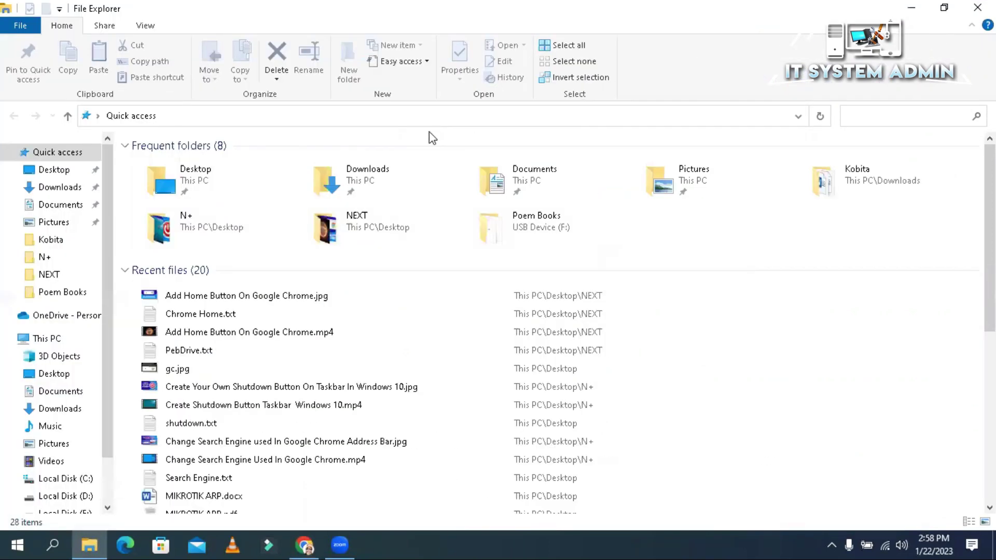
click(48, 339)
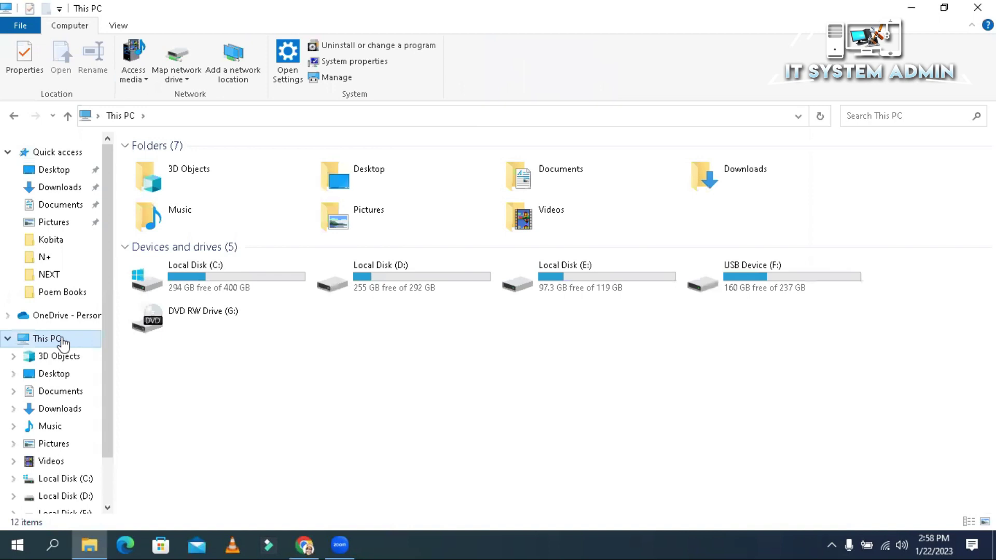
click(789, 273)
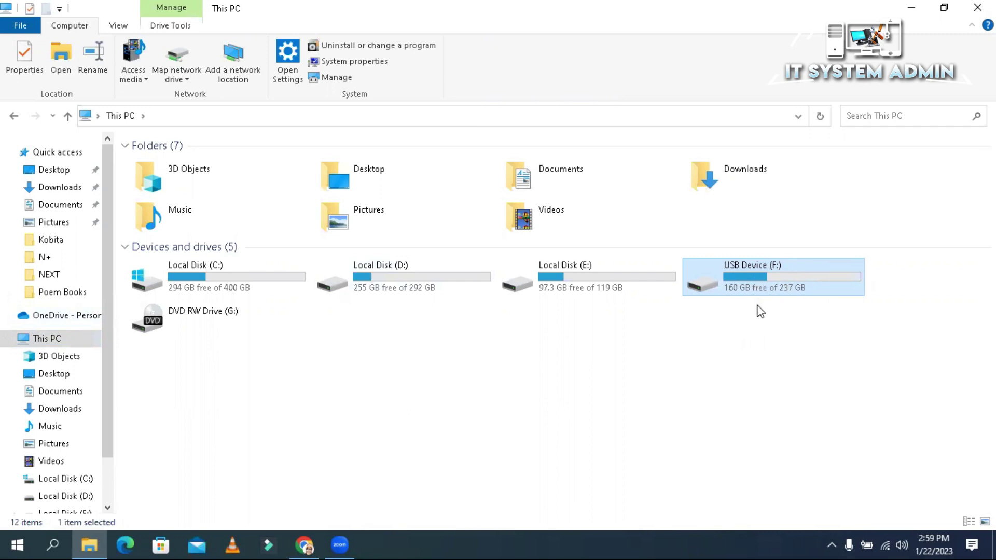
double_click(754, 274)
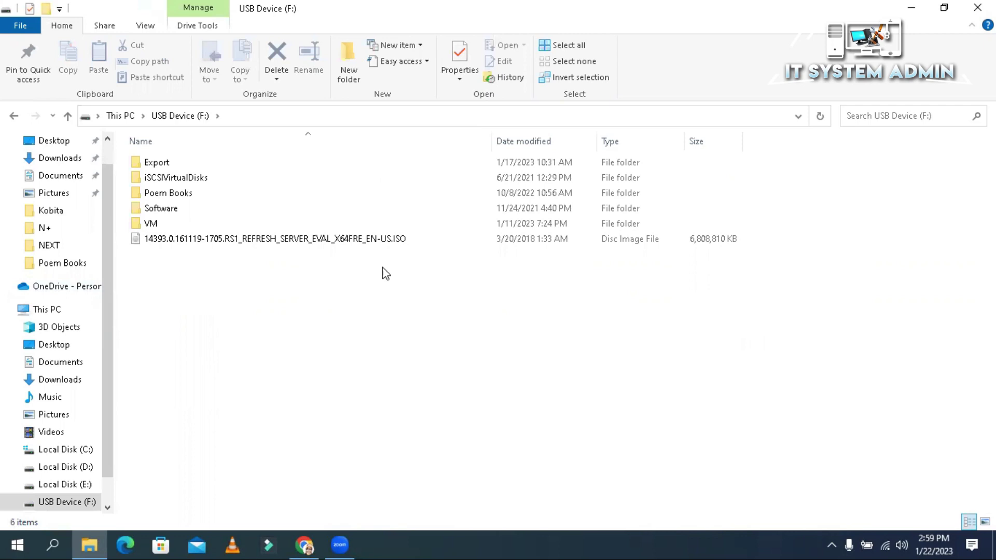
click(68, 117)
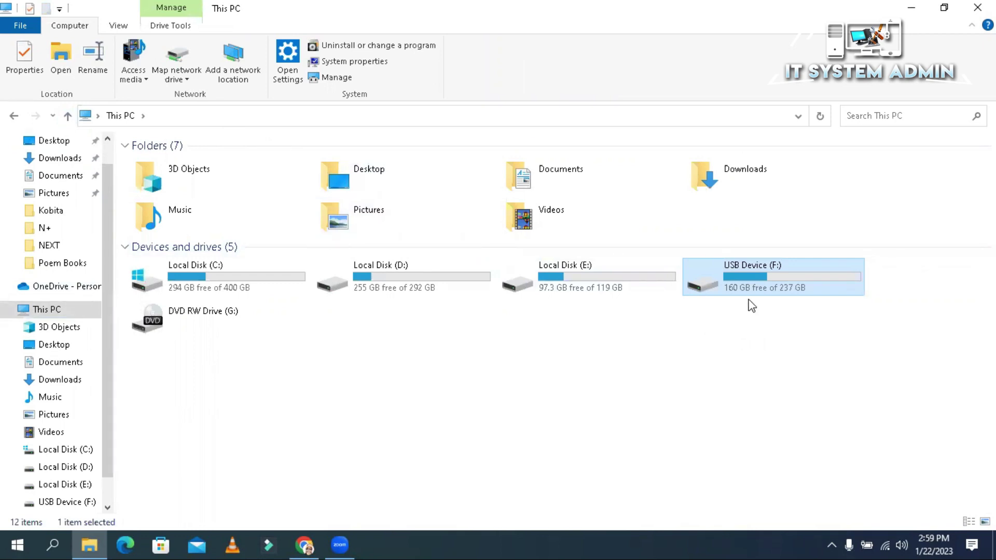
mouse_move(754, 281)
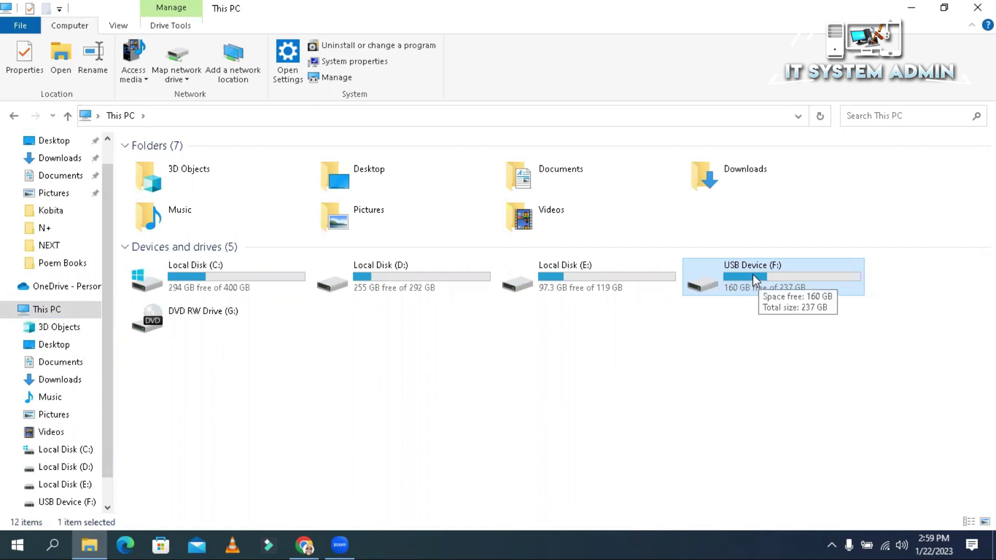
Turn on BitLocker for USB Device (F:) from its context menu.
right_click(753, 277)
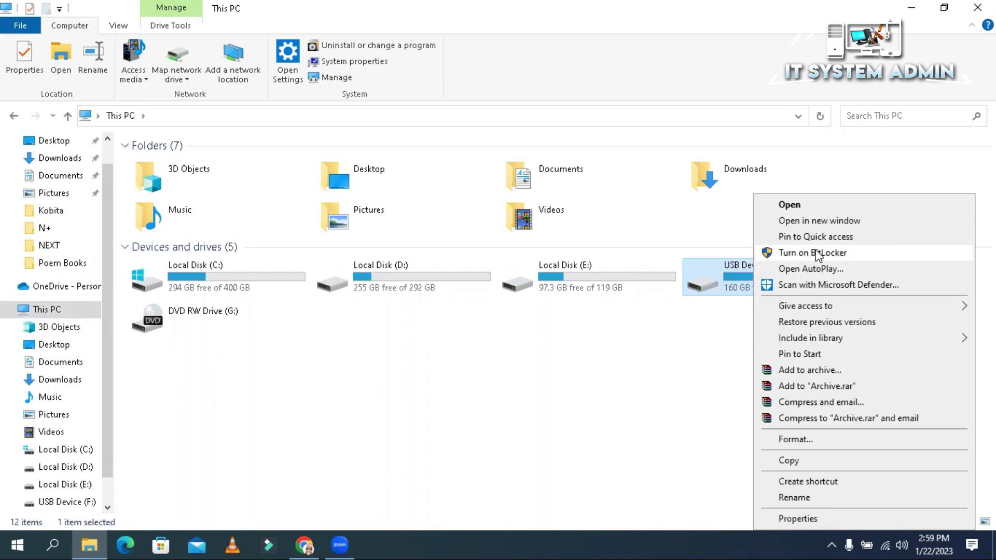
click(816, 254)
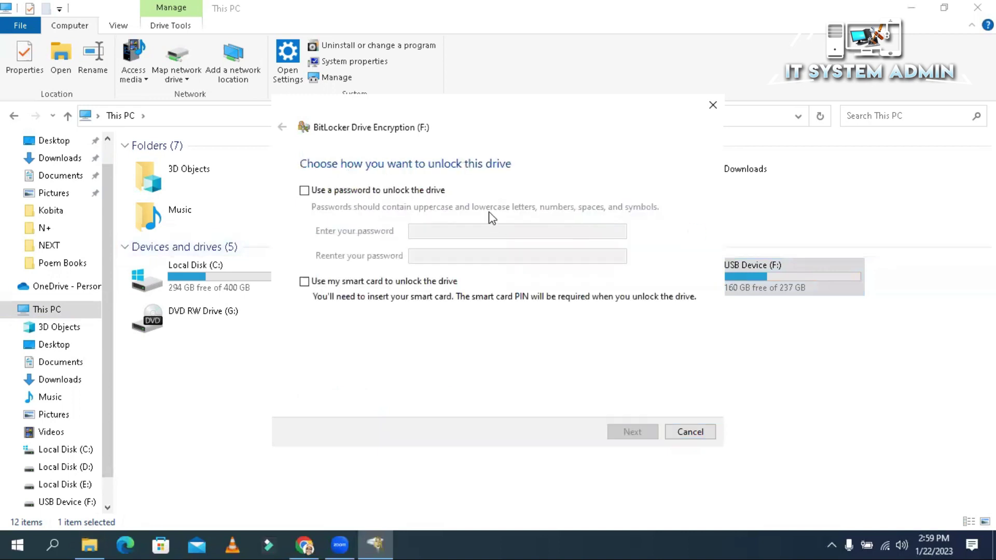
Set drive F: to unlock with a password, entering and confirming it.
click(910, 7)
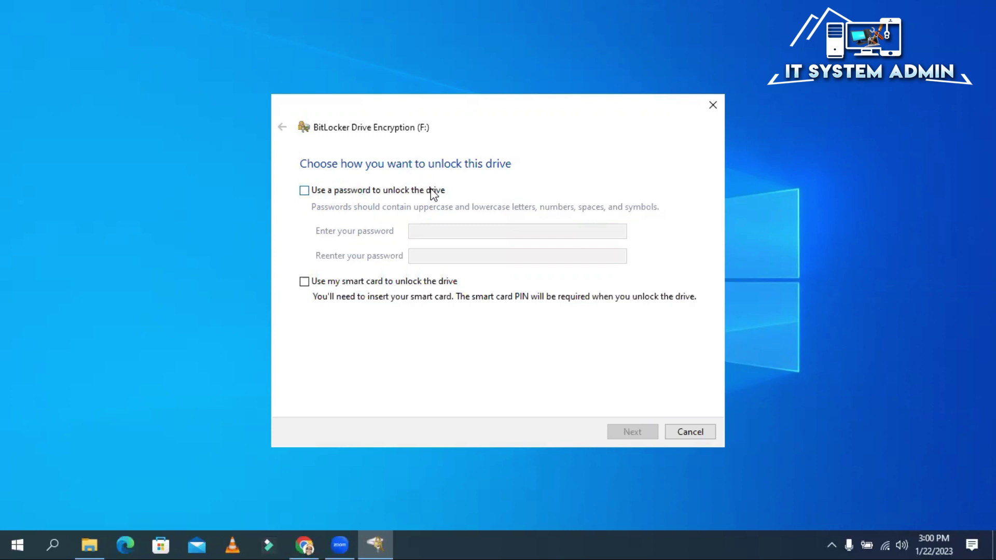
click(305, 191)
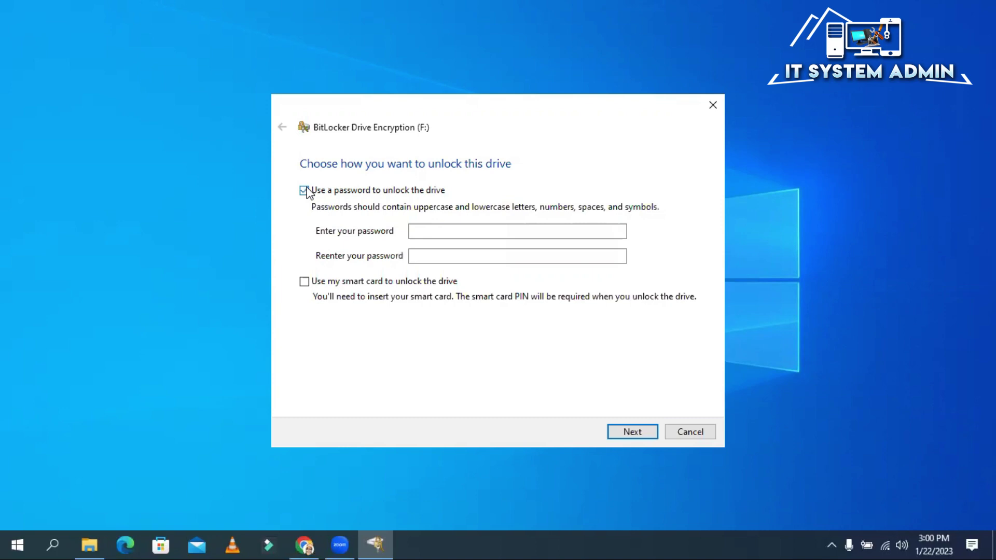
click(420, 232)
click(420, 232)
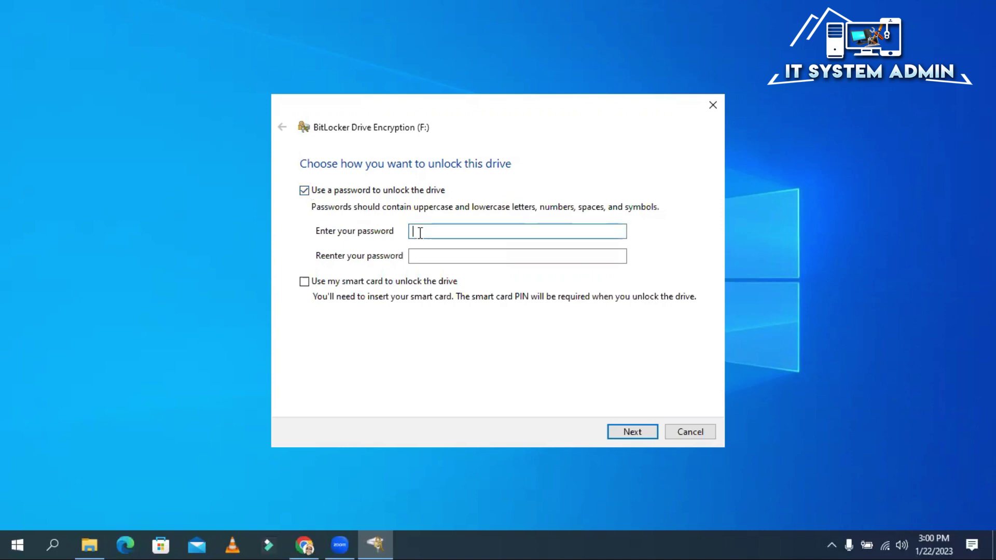
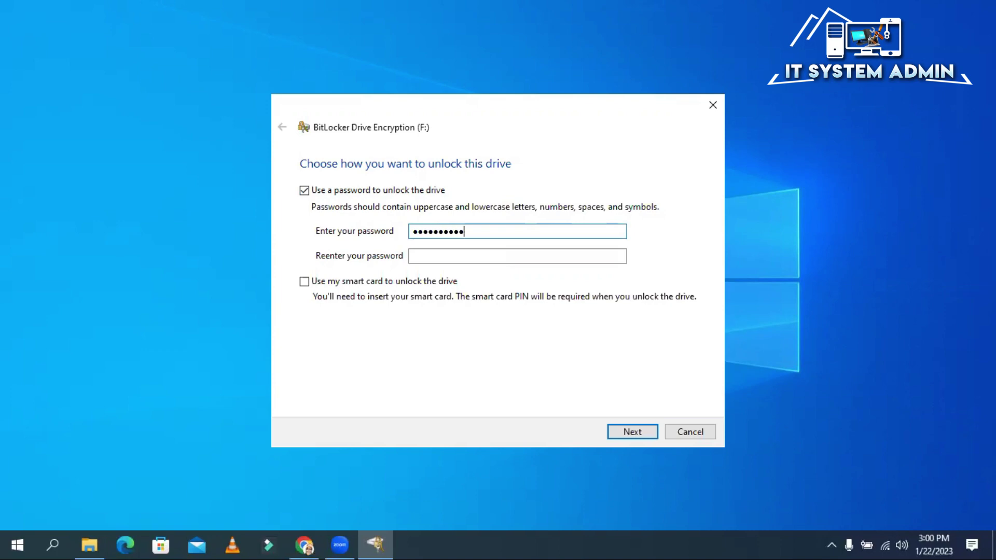
click(424, 253)
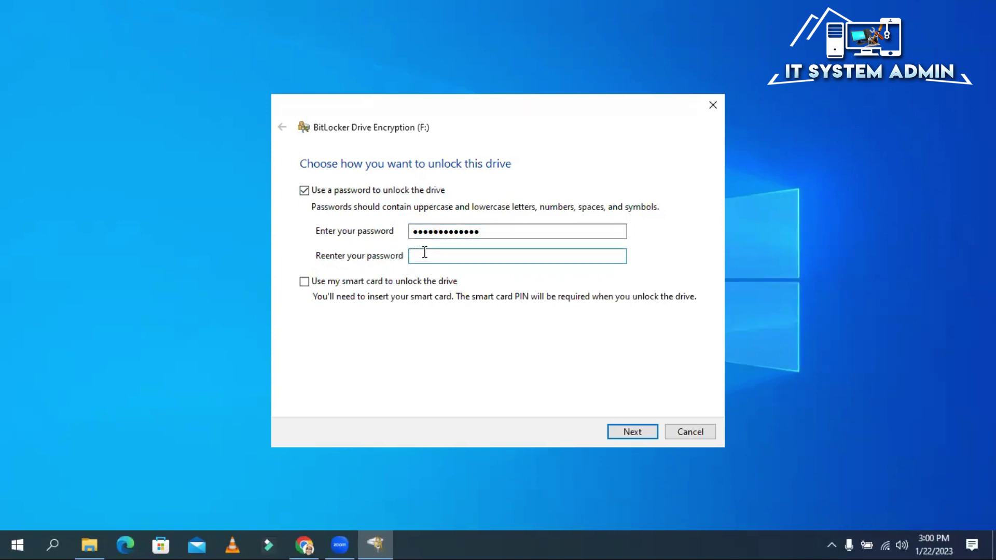
text(P)
key(BackSpace)
text(***)
text(*****)
text(****)
text(*)
click(632, 434)
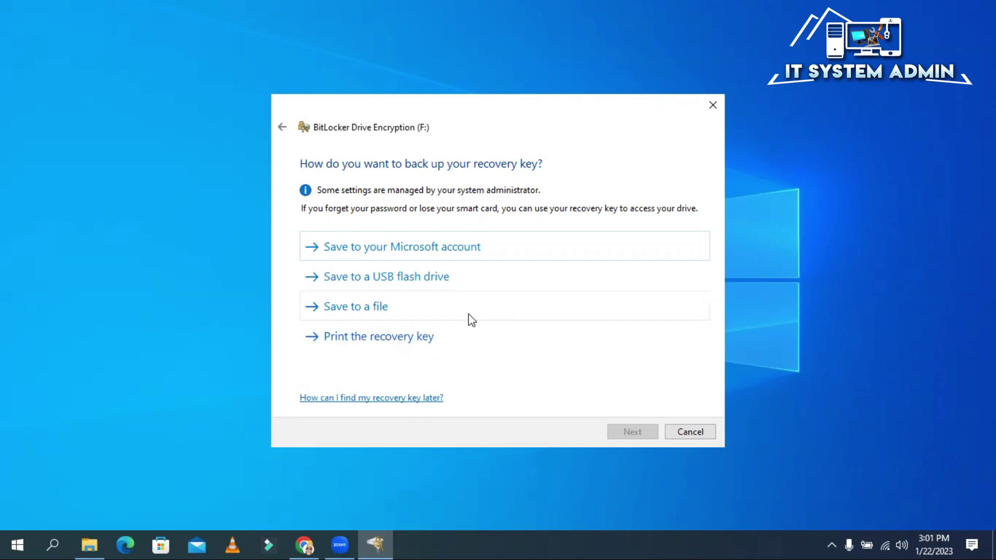
Print the recovery key with Microsoft Print to PDF as 'Recovery Key' in Documents.
click(368, 311)
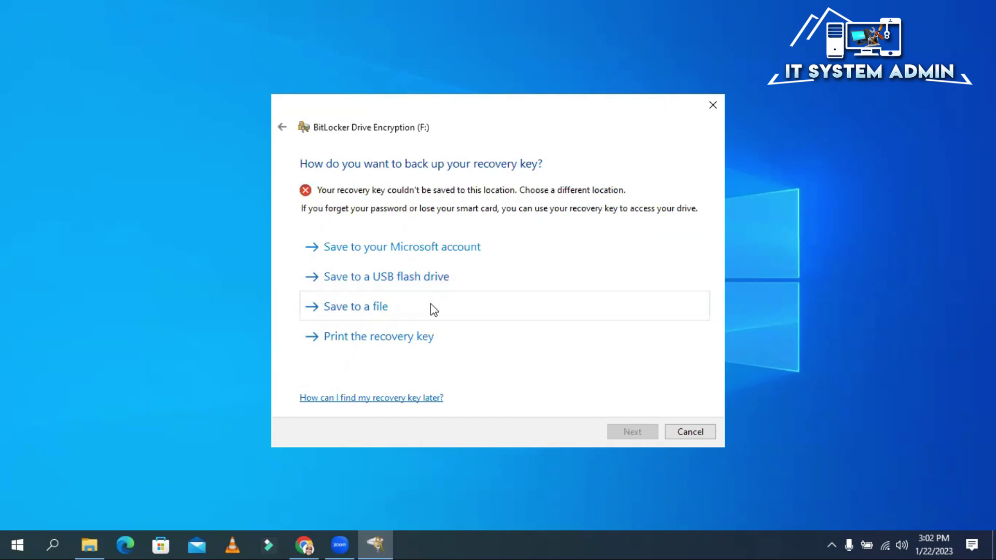
click(396, 336)
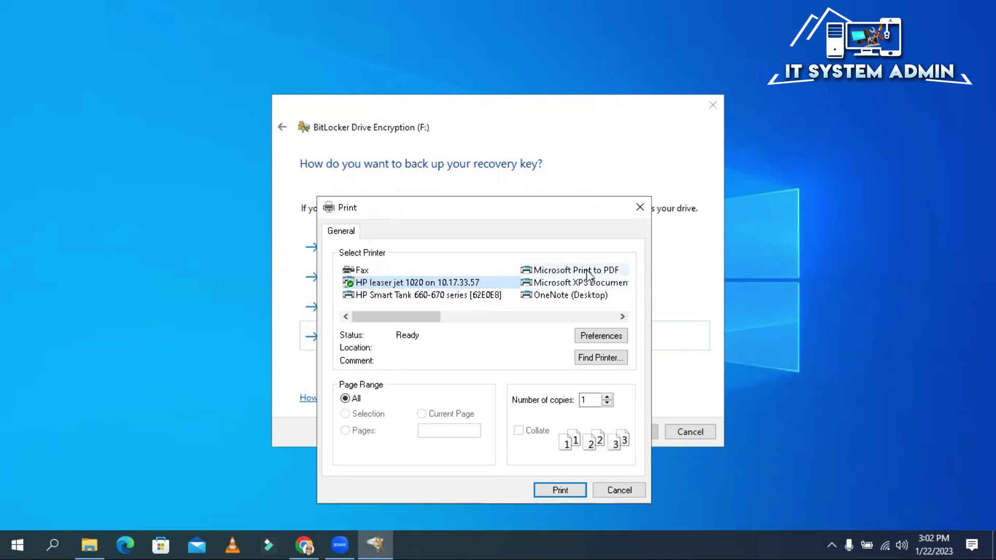
click(559, 271)
click(559, 272)
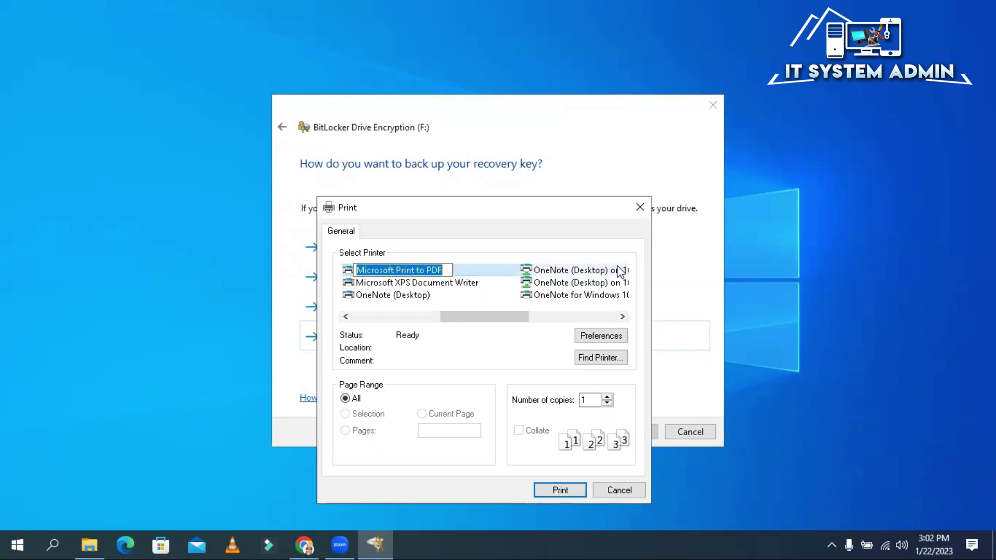
click(490, 274)
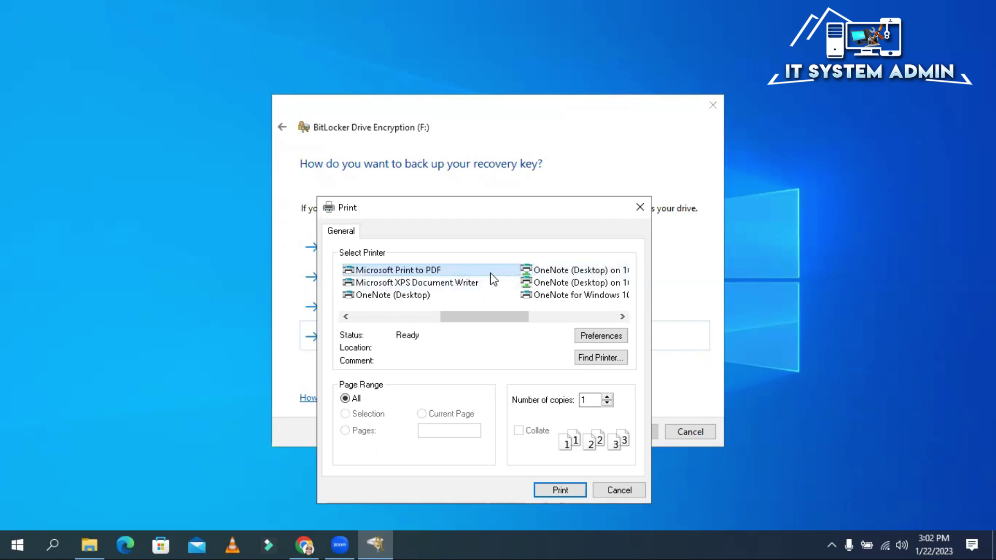
click(575, 491)
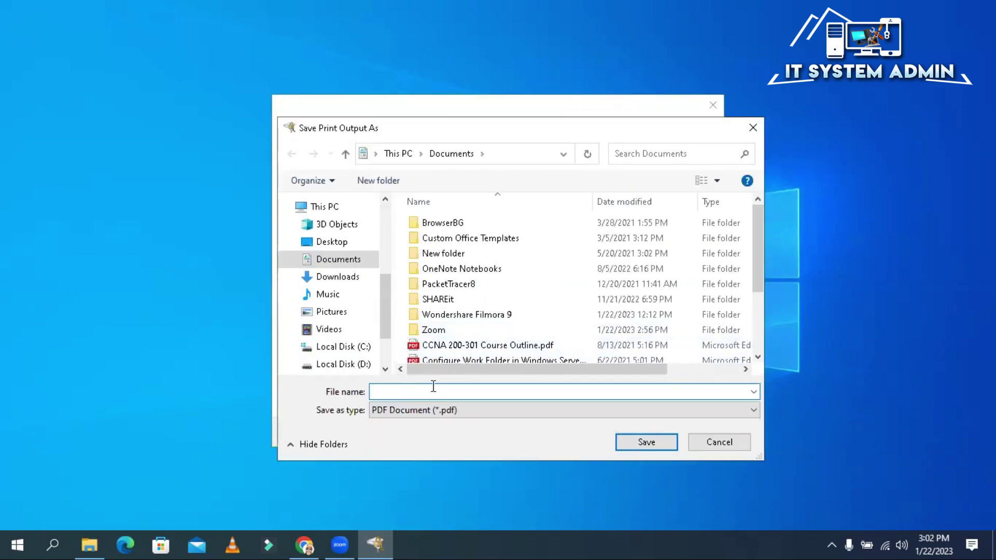
text(Re)
text(cover)
text(y)
text( Key)
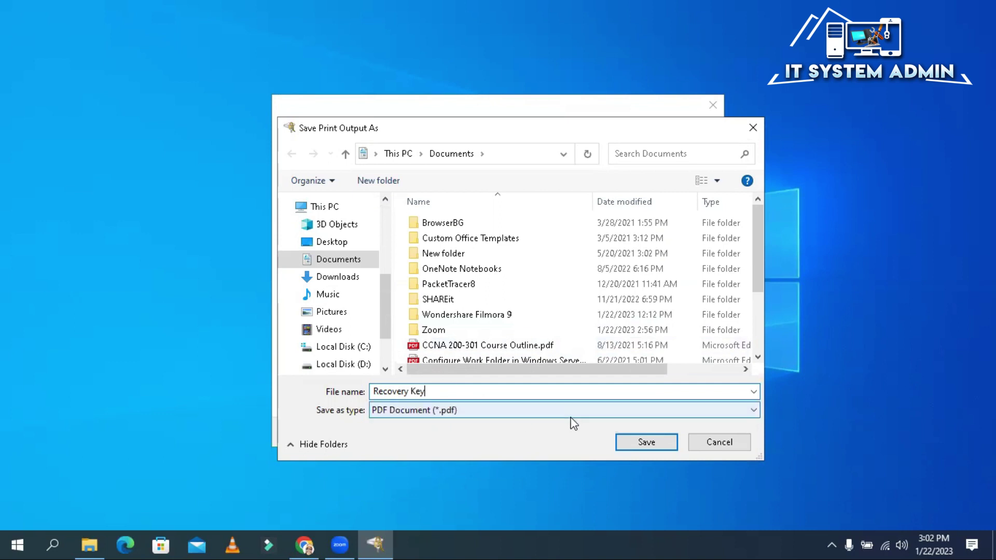
click(637, 443)
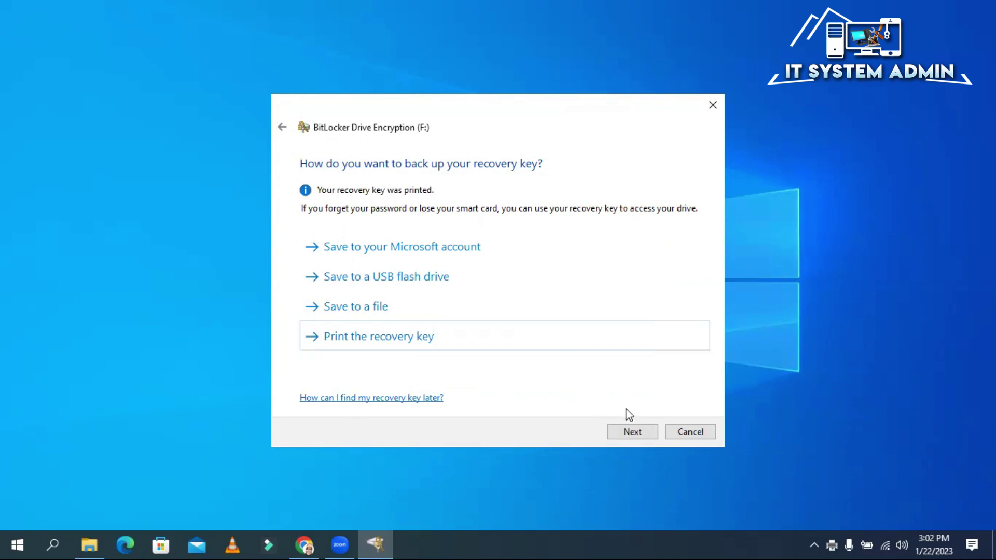
Choose to encrypt used disk space only, using the new encryption mode.
click(630, 435)
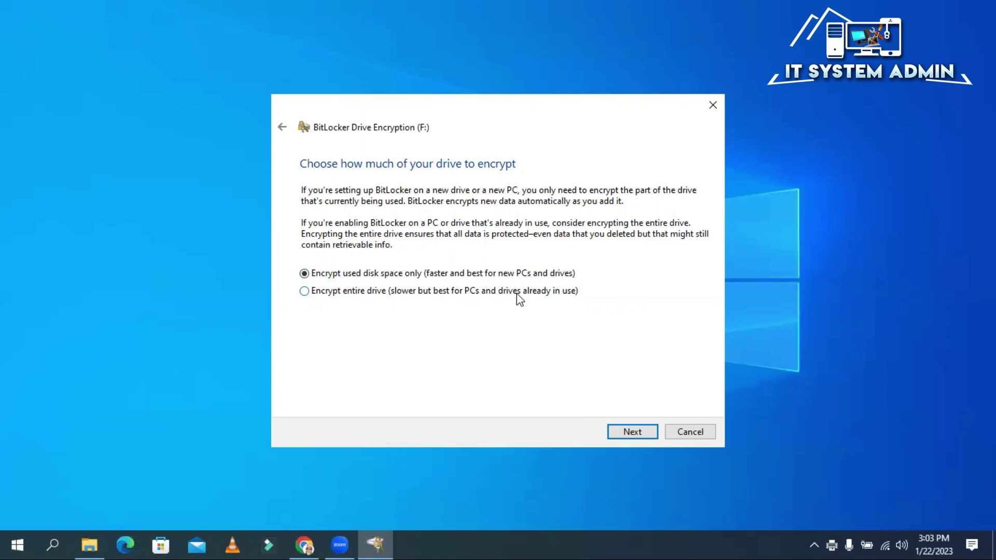
click(376, 279)
click(628, 435)
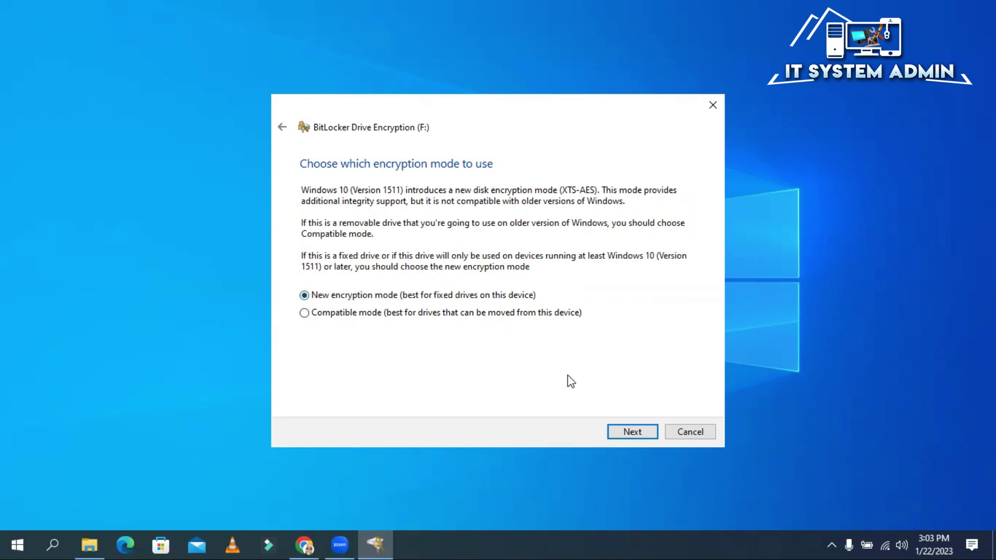
click(633, 432)
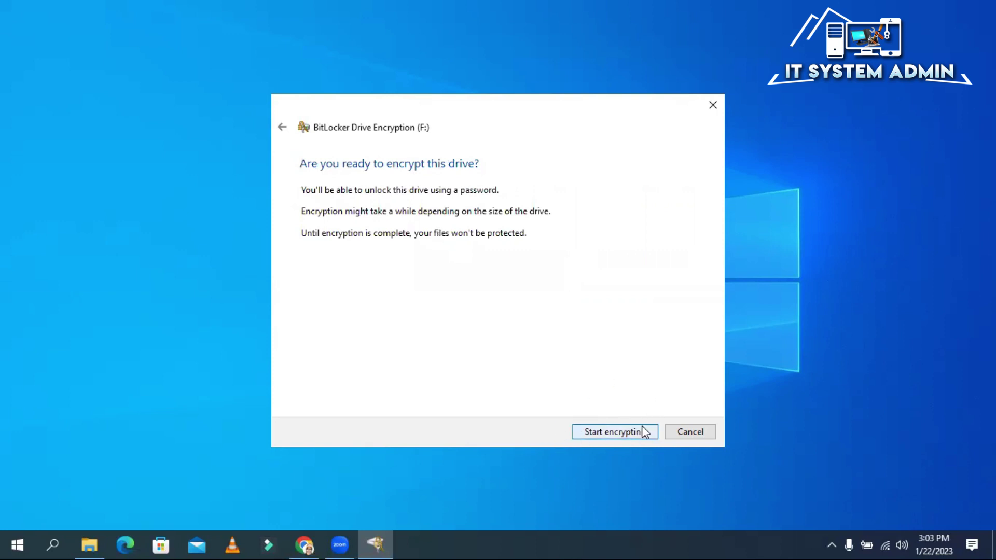
Start encrypting F:, check its lock icon in This PC, then close File Explorer.
click(629, 438)
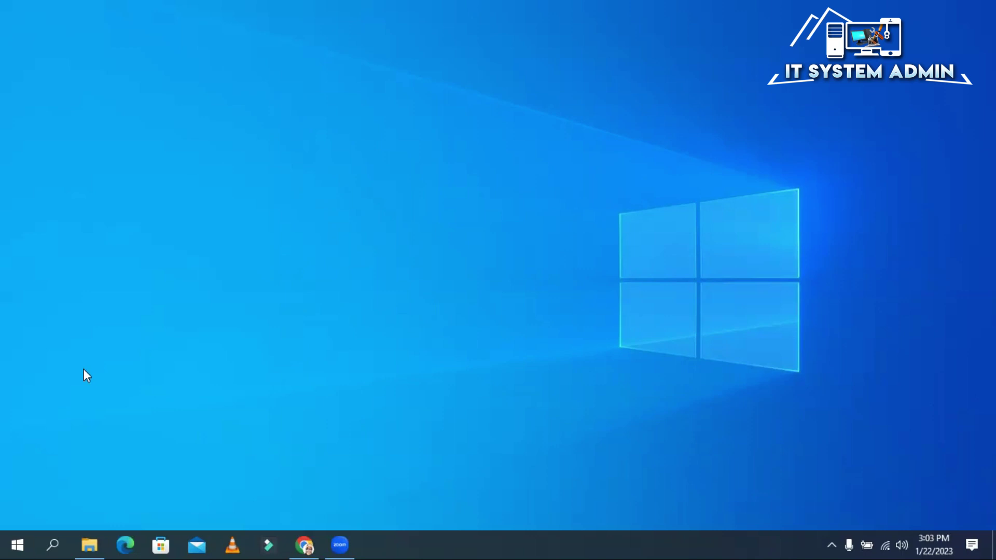
click(91, 544)
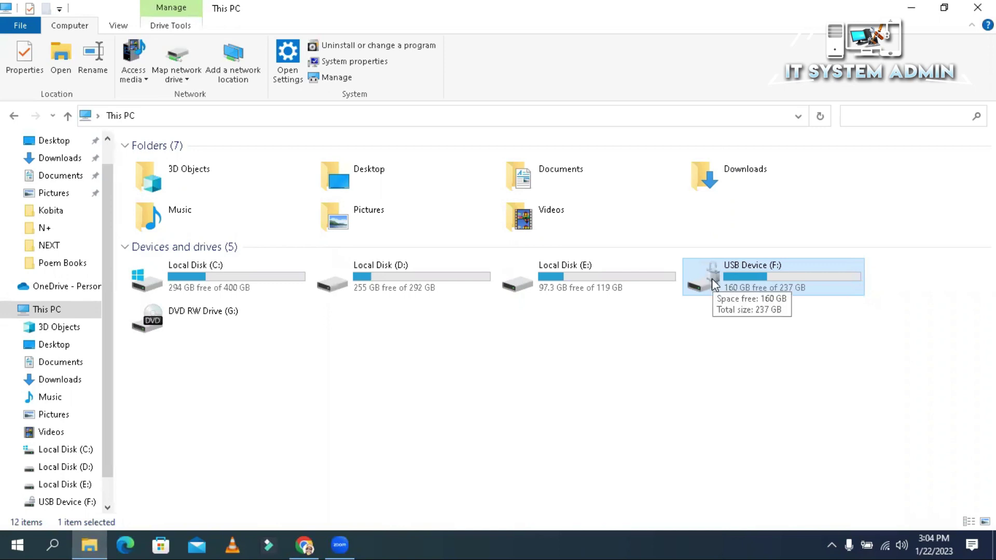
mouse_move(725, 282)
click(723, 348)
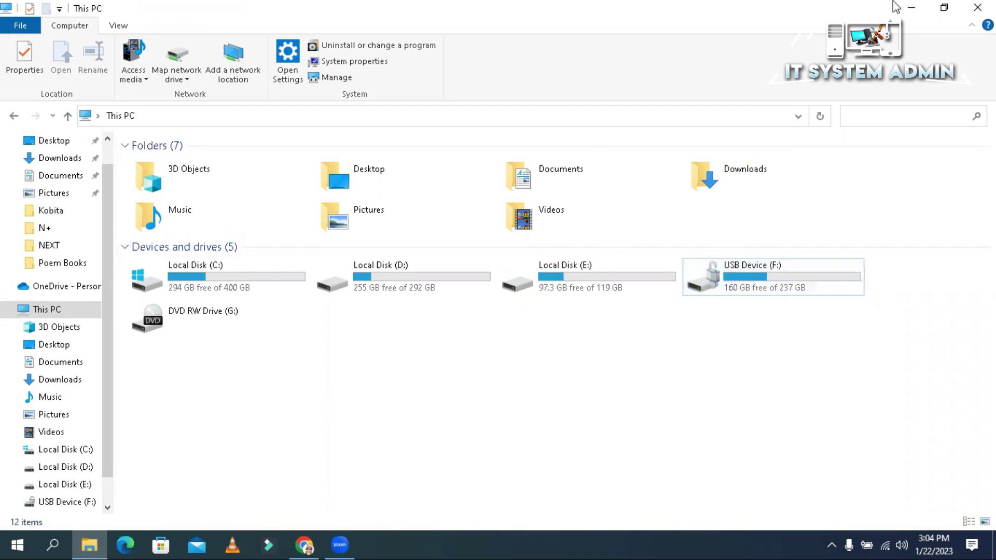
click(977, 7)
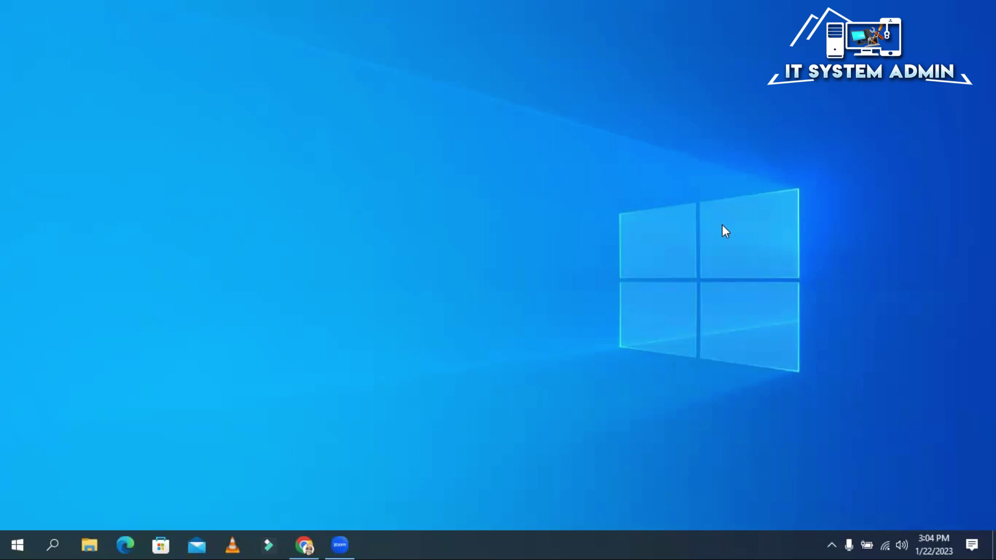